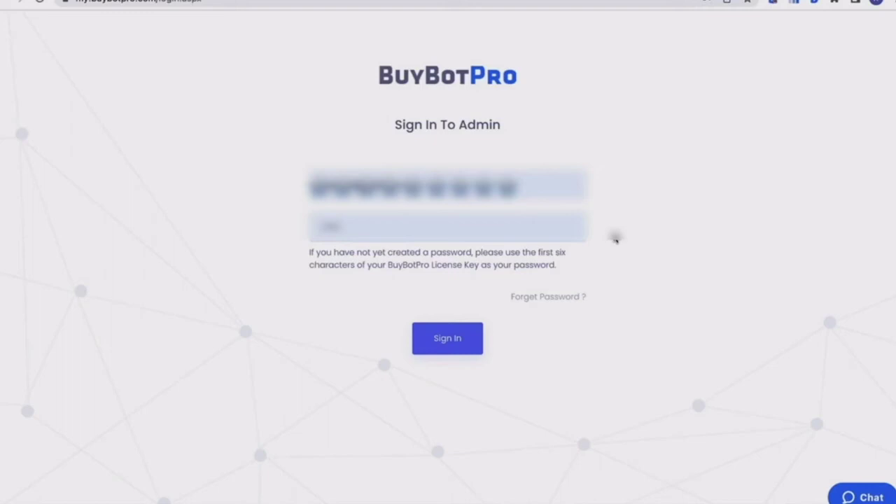
- Sign in to the admin dashboard and read the Total Deals, Total Work Time and Daily Deals charts
{"action": "left_click", "coordinate": [456, 342]}
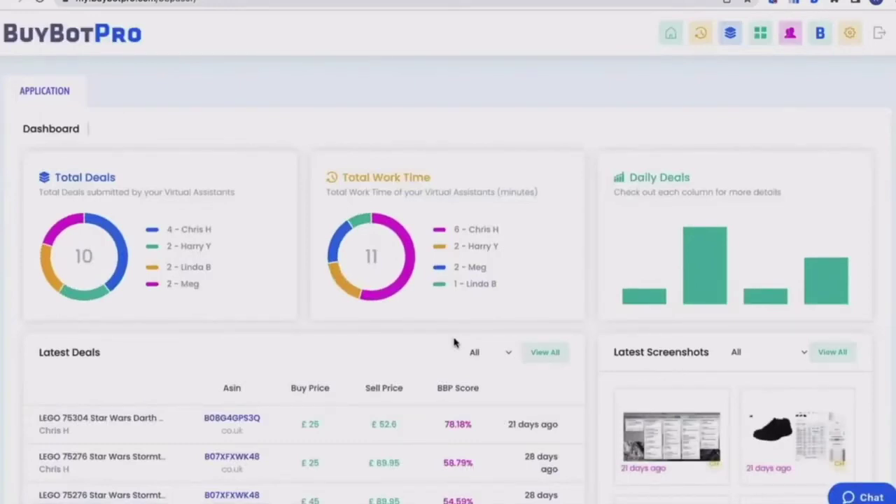
{"action": "scroll", "coordinate": [453, 341], "scroll_direction": "down", "scroll_amount": 2}
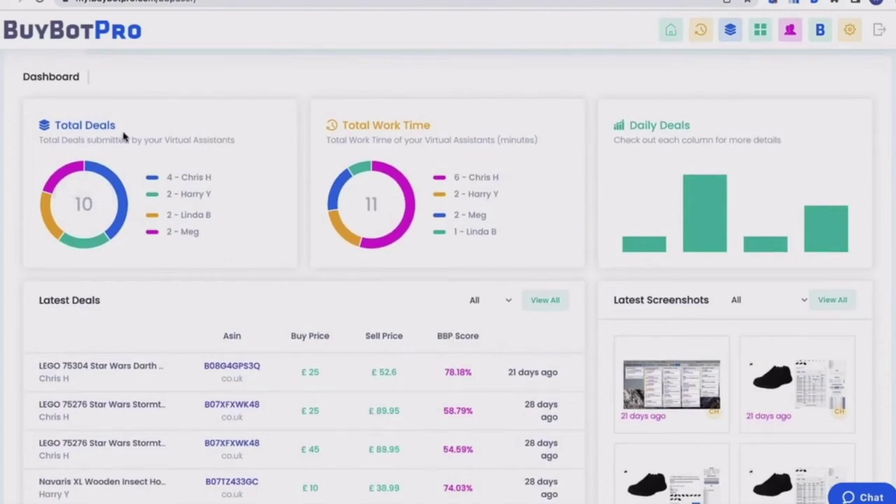
{"action": "mouse_move", "coordinate": [101, 246]}
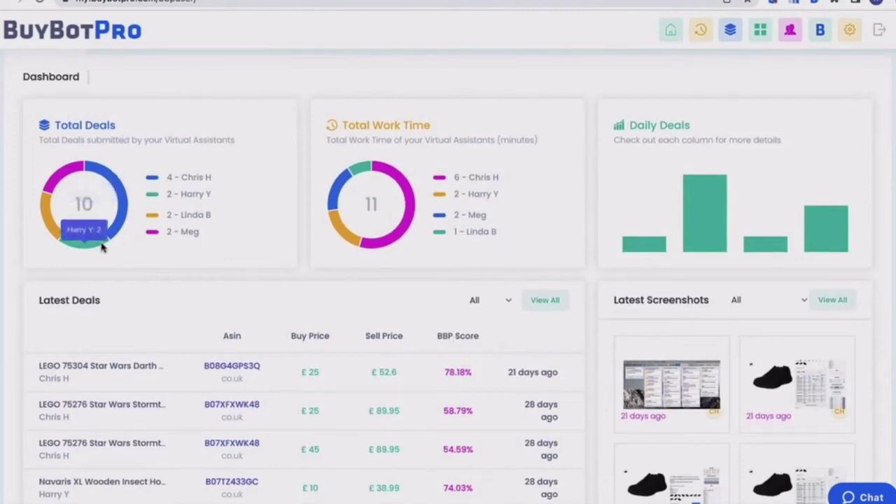
{"action": "mouse_move", "coordinate": [95, 175]}
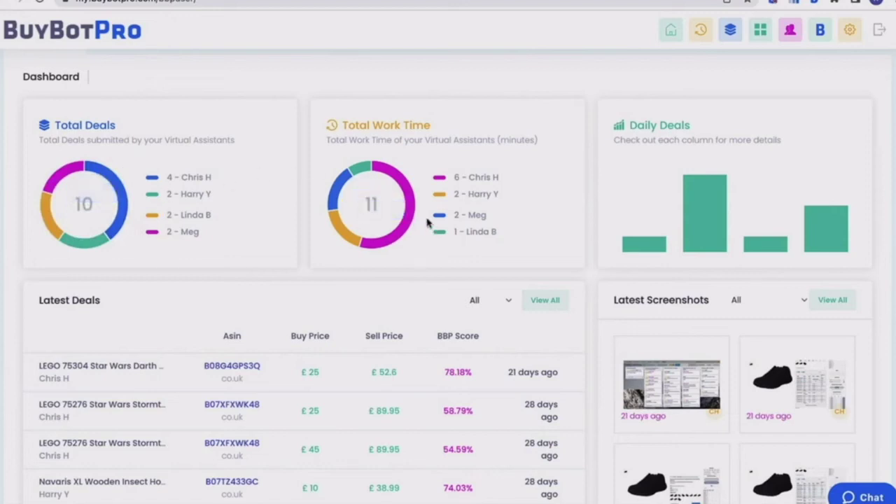
{"action": "mouse_move", "coordinate": [407, 195]}
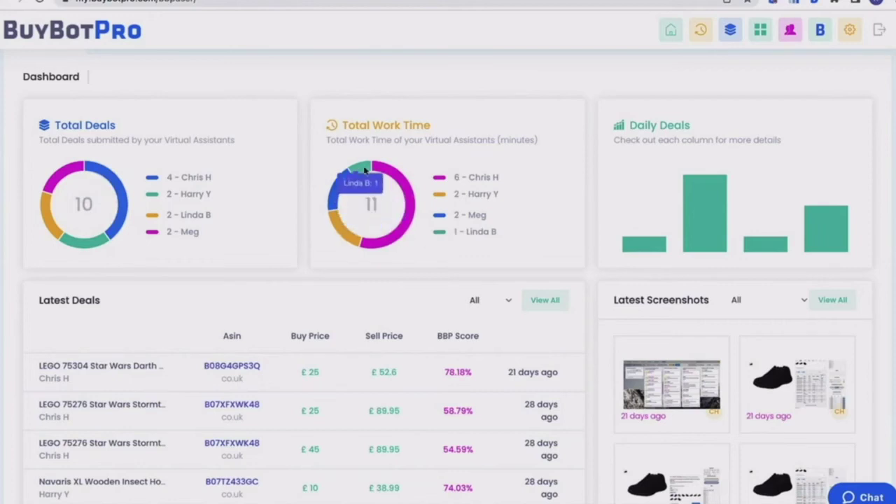
{"action": "mouse_move", "coordinate": [395, 181]}
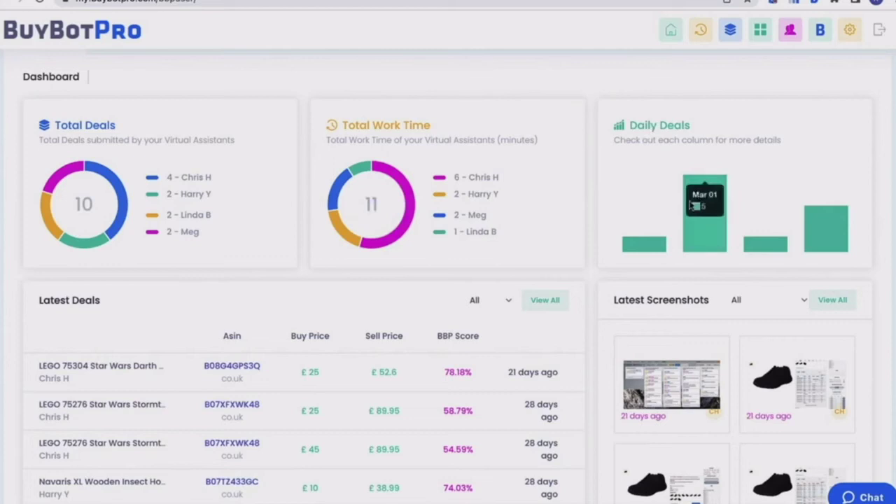
{"action": "mouse_move", "coordinate": [656, 243]}
{"action": "mouse_move", "coordinate": [746, 252]}
{"action": "mouse_move", "coordinate": [806, 238]}
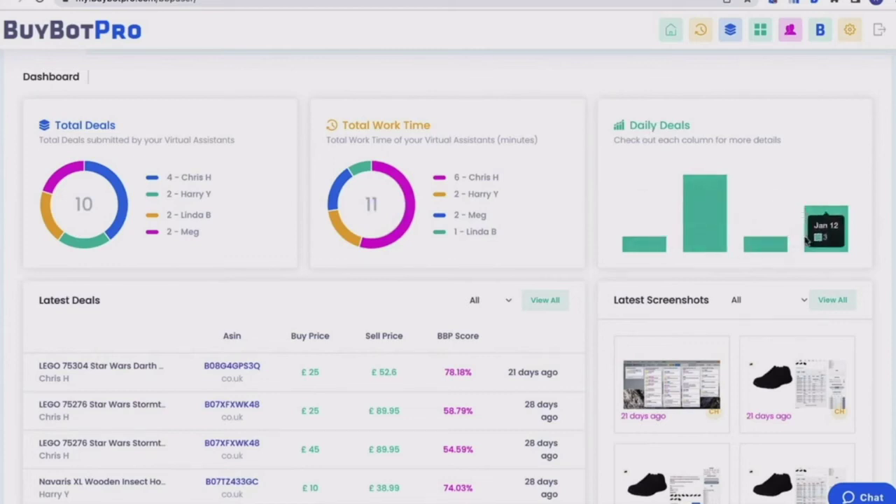
{"action": "scroll", "coordinate": [546, 258], "scroll_direction": "down", "scroll_amount": 5}
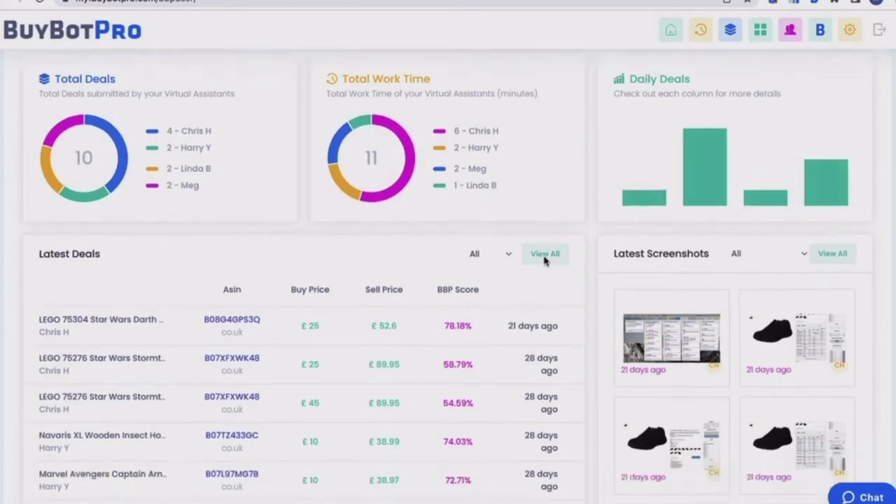
{"action": "scroll", "coordinate": [539, 208], "scroll_direction": "down", "scroll_amount": 1}
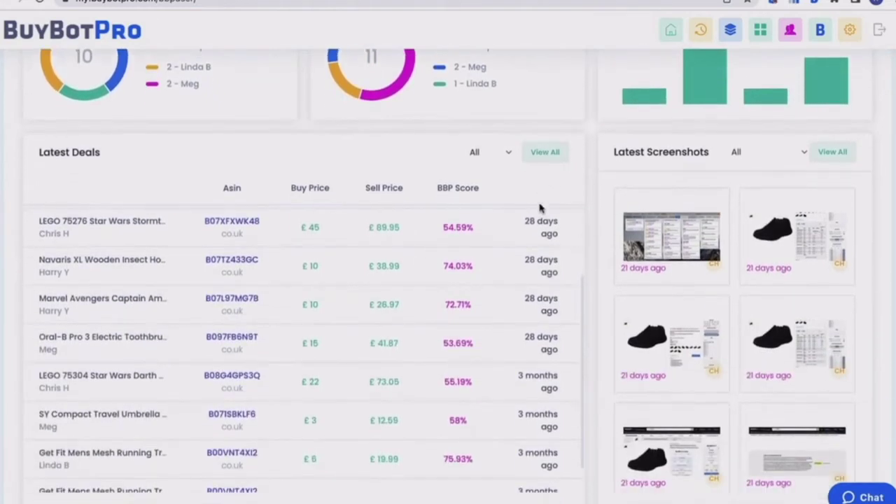
{"action": "scroll", "coordinate": [531, 232], "scroll_direction": "up", "scroll_amount": 2}
{"action": "scroll", "coordinate": [528, 234], "scroll_direction": "up", "scroll_amount": 1}
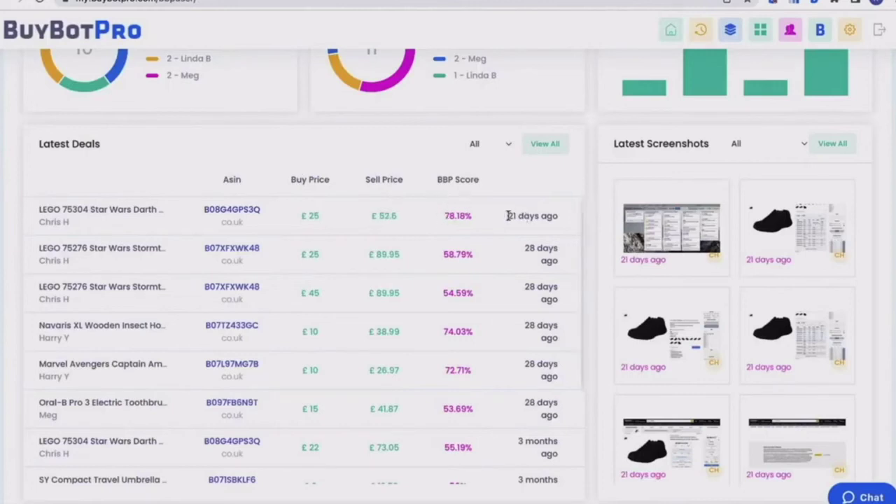
{"action": "left_click", "coordinate": [508, 144]}
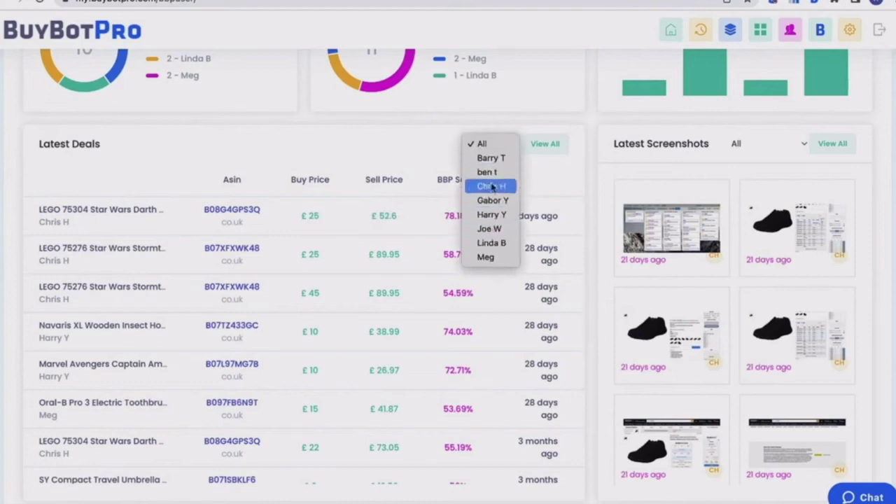
{"action": "left_click", "coordinate": [536, 181]}
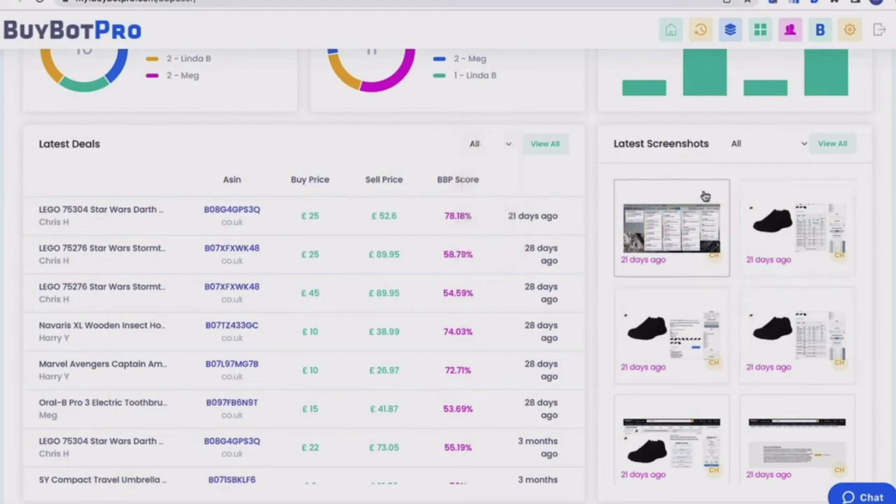
{"action": "left_click", "coordinate": [802, 144]}
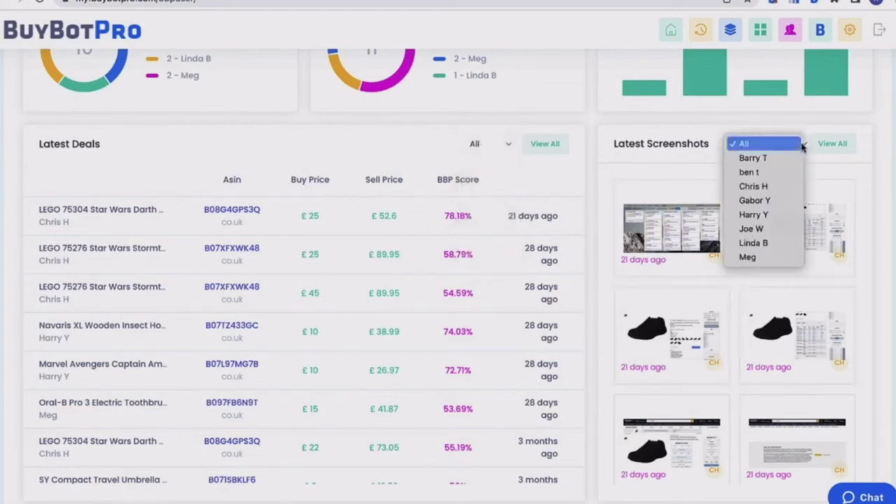
{"action": "left_click", "coordinate": [694, 159]}
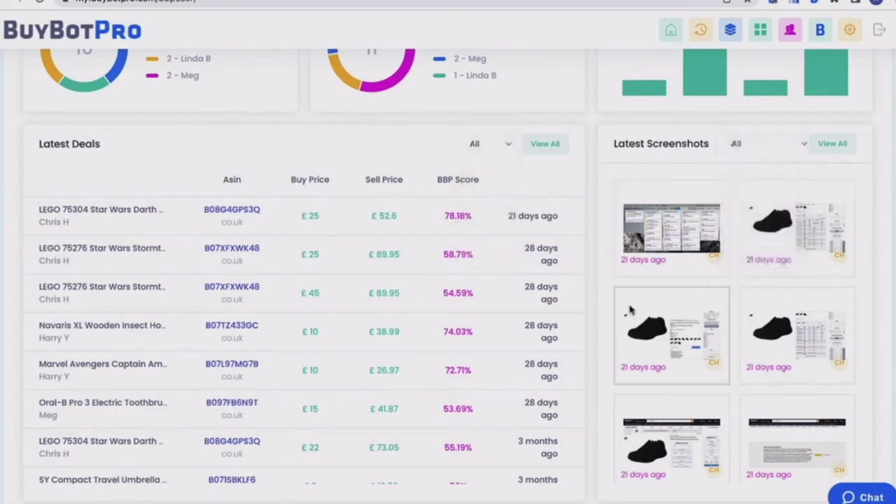
{"action": "scroll", "coordinate": [604, 310], "scroll_direction": "down", "scroll_amount": 2}
{"action": "scroll", "coordinate": [580, 305], "scroll_direction": "down", "scroll_amount": 1}
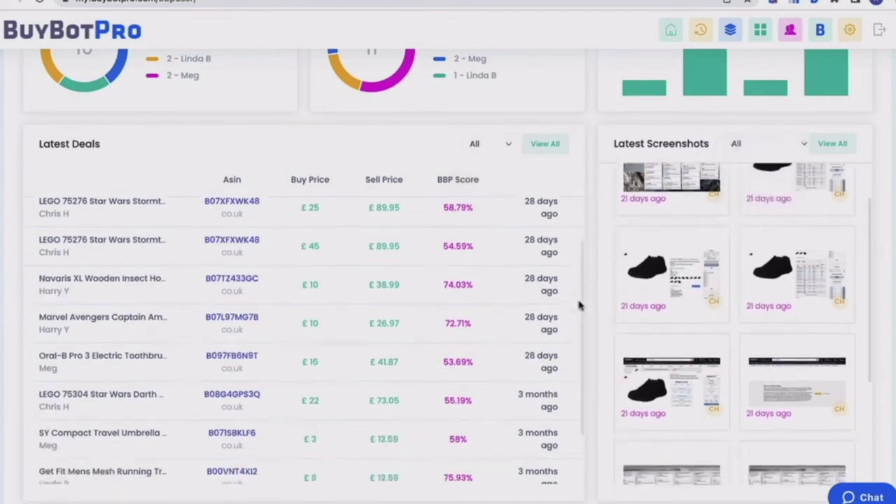
{"action": "scroll", "coordinate": [579, 305], "scroll_direction": "down", "scroll_amount": 1}
{"action": "scroll", "coordinate": [588, 130], "scroll_direction": "down", "scroll_amount": 1}
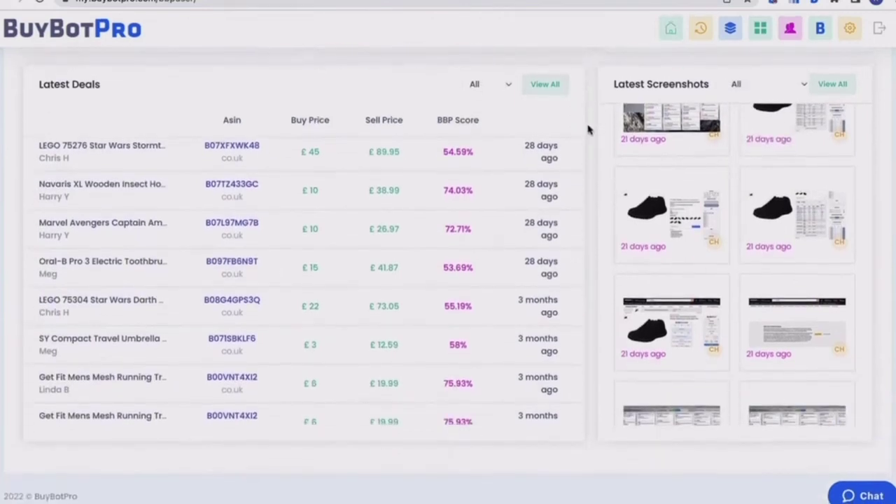
{"action": "scroll", "coordinate": [588, 130], "scroll_direction": "up", "scroll_amount": 5}
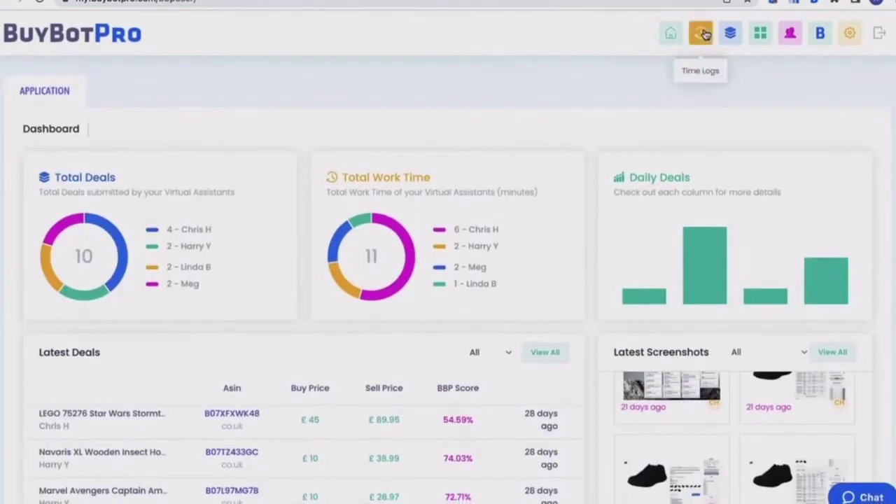
{"action": "left_click", "coordinate": [703, 35]}
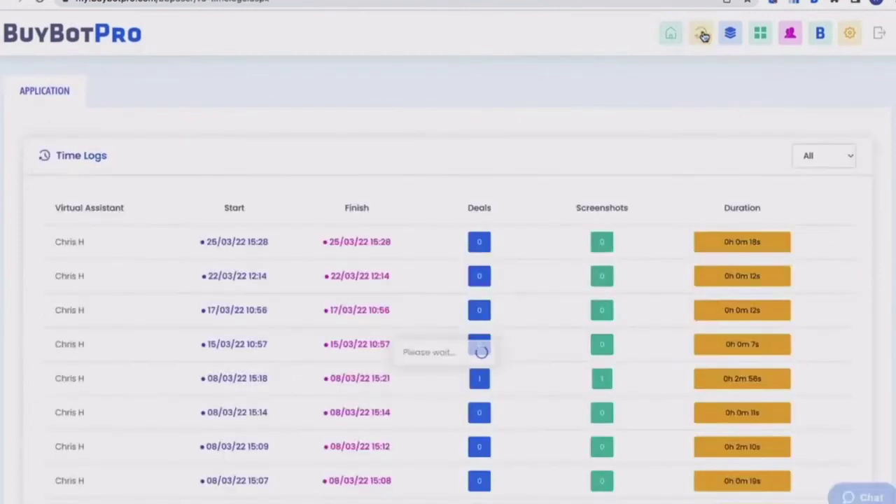
- Review the VA time logs and their VA filter options, then switch to the Deals list
{"action": "scroll", "coordinate": [660, 70], "scroll_direction": "down", "scroll_amount": 1}
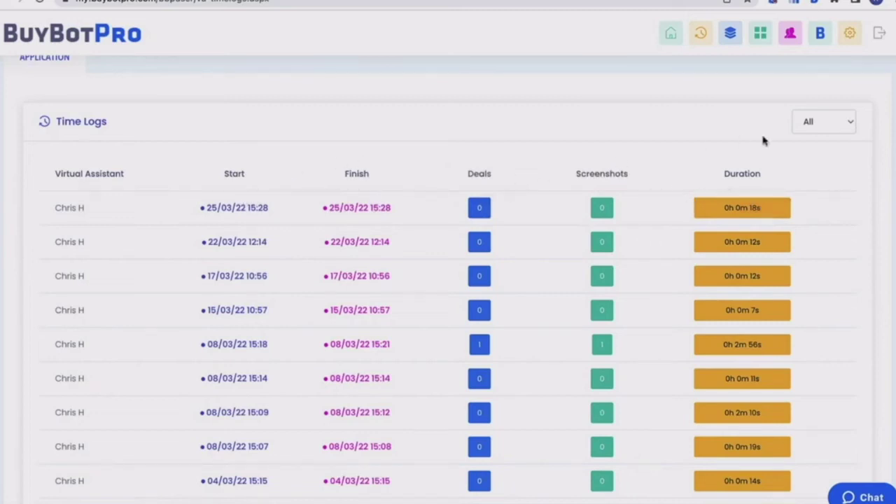
{"action": "left_click", "coordinate": [846, 130]}
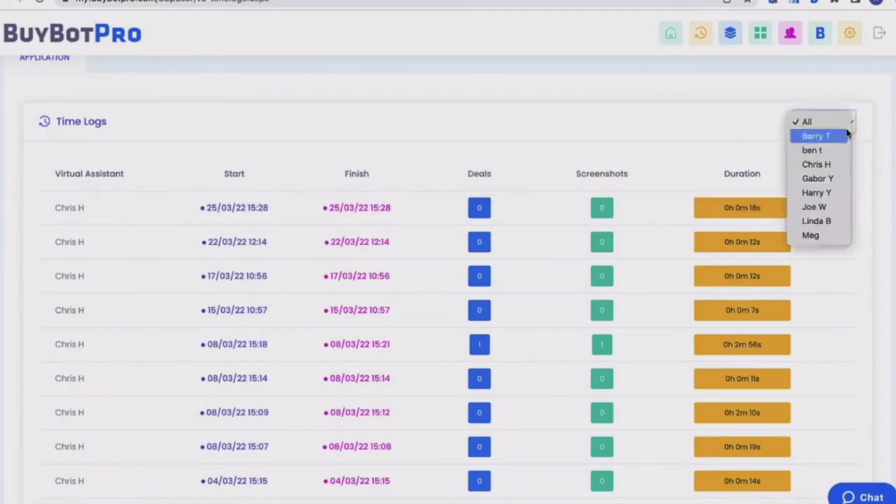
{"action": "left_click", "coordinate": [730, 137]}
{"action": "scroll", "coordinate": [731, 138], "scroll_direction": "down", "scroll_amount": 1}
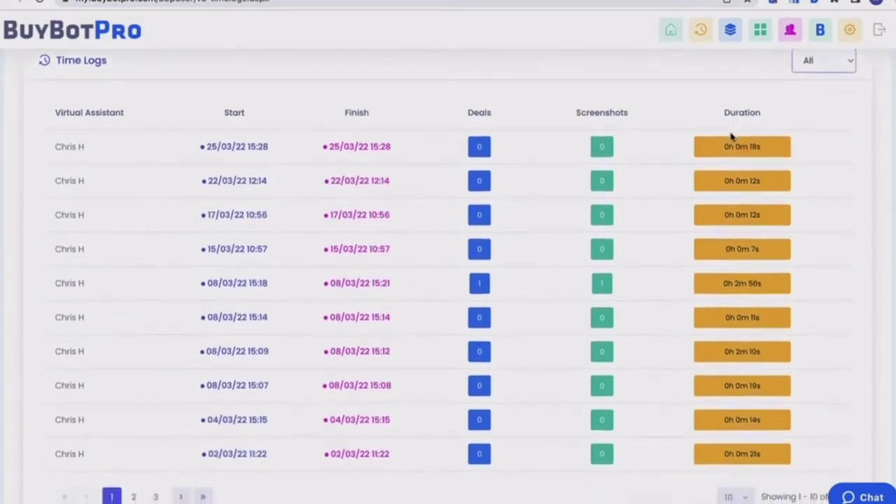
{"action": "scroll", "coordinate": [730, 137], "scroll_direction": "up", "scroll_amount": 2}
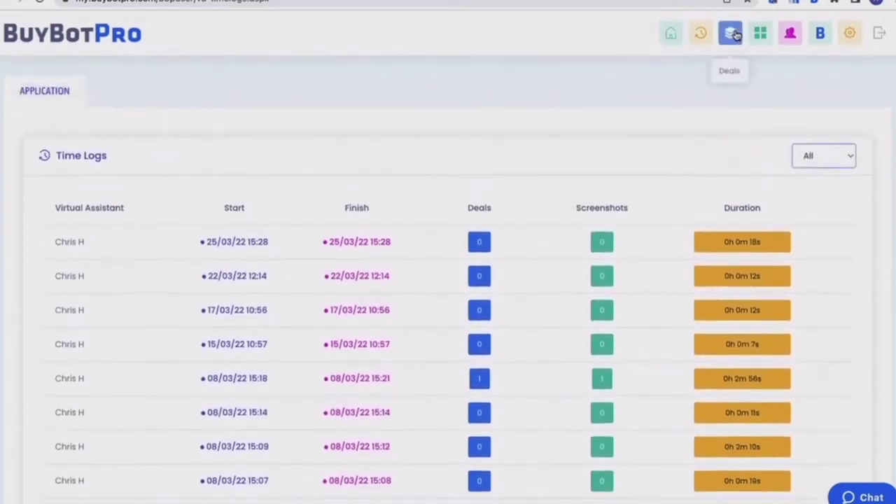
{"action": "left_click", "coordinate": [733, 34]}
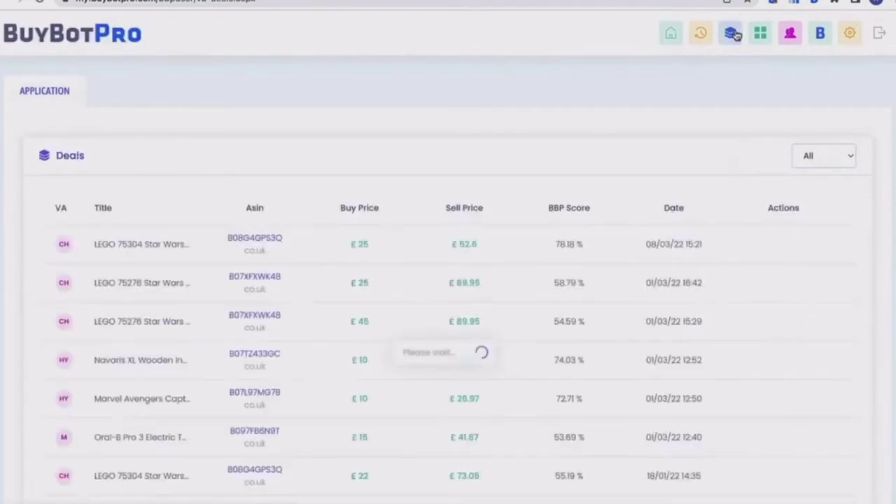
{"action": "scroll", "coordinate": [520, 110], "scroll_direction": "down", "scroll_amount": 1}
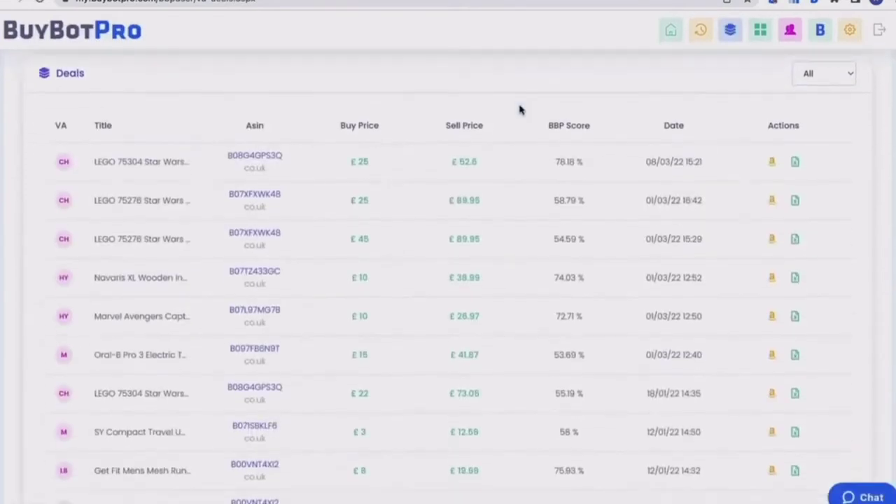
{"action": "scroll", "coordinate": [519, 109], "scroll_direction": "down", "scroll_amount": 1}
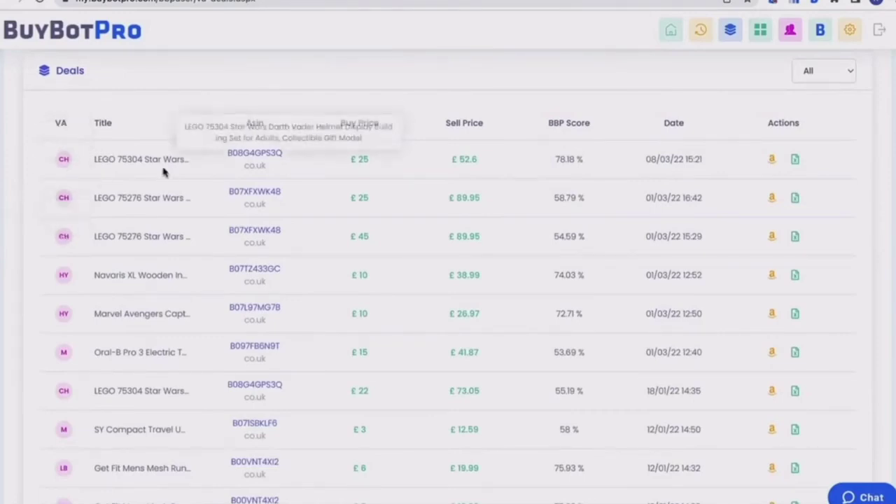
{"action": "left_click", "coordinate": [246, 159]}
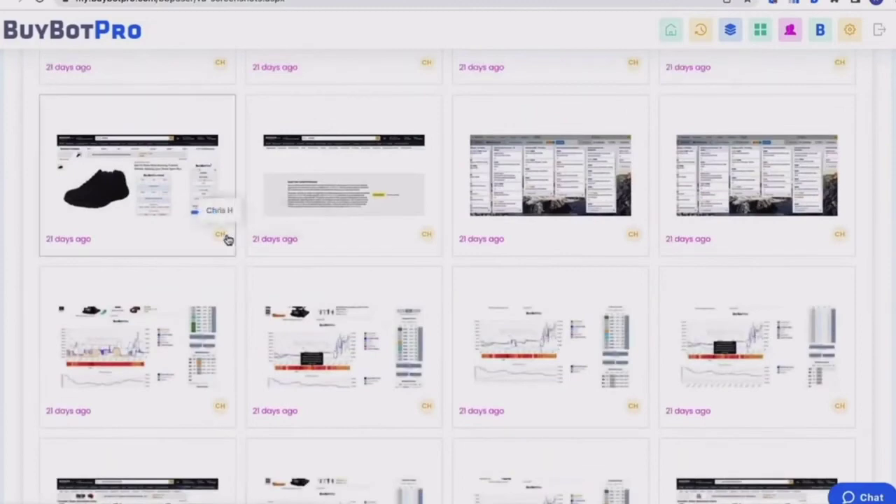
{"action": "scroll", "coordinate": [416, 249], "scroll_direction": "up", "scroll_amount": 4}
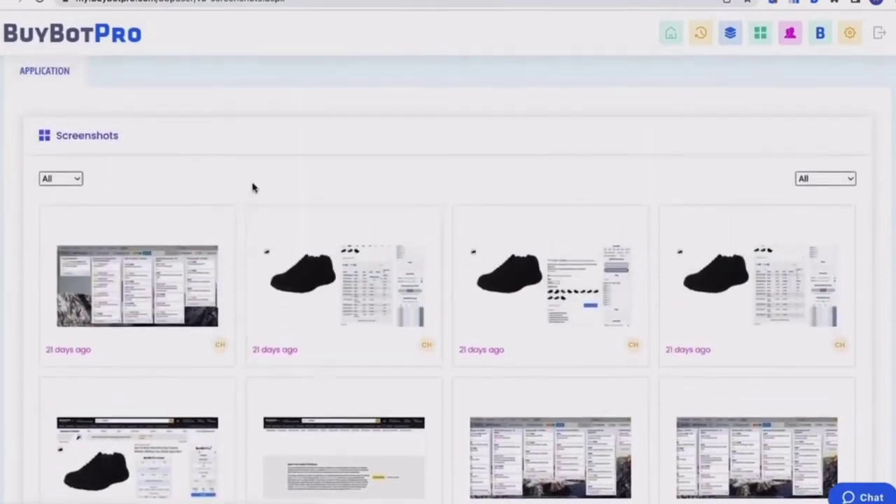
{"action": "left_click", "coordinate": [77, 181]}
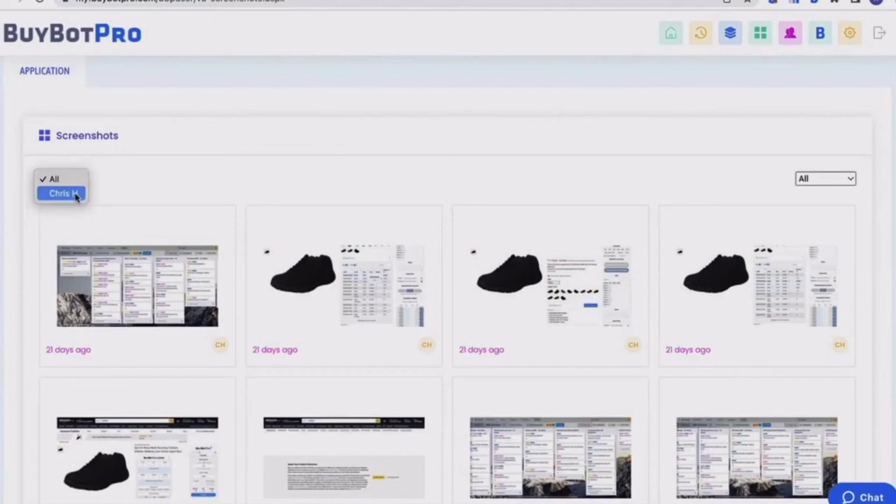
{"action": "left_click", "coordinate": [107, 187]}
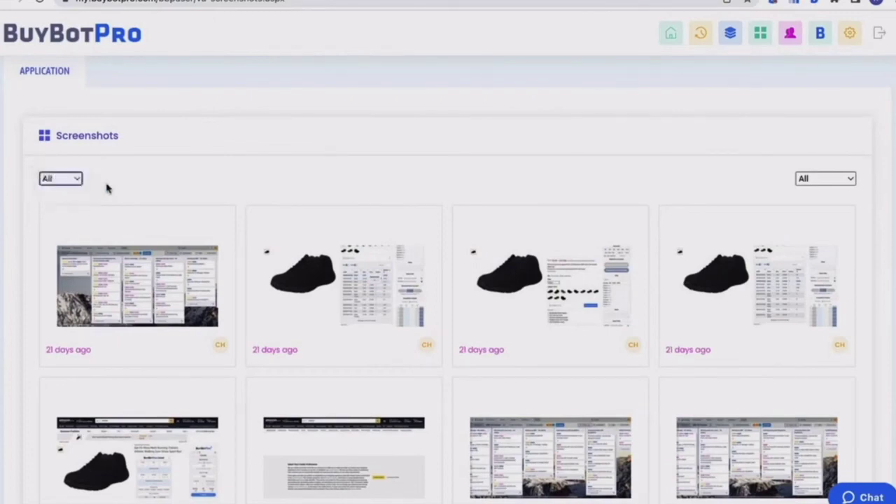
{"action": "scroll", "coordinate": [527, 142], "scroll_direction": "up", "scroll_amount": 1}
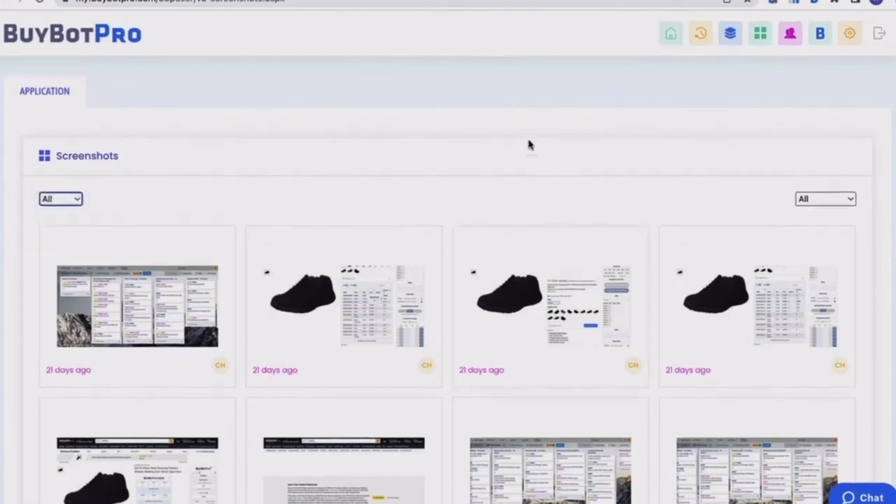
- Show the Virtual Assistants table of eight VAs with time, deals, screenshots and active status
{"action": "left_click", "coordinate": [784, 39]}
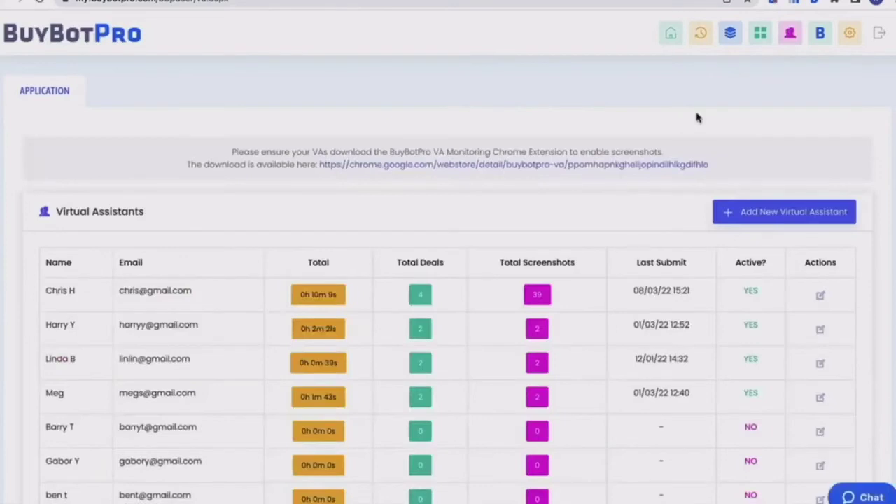
{"action": "scroll", "coordinate": [696, 117], "scroll_direction": "down", "scroll_amount": 2}
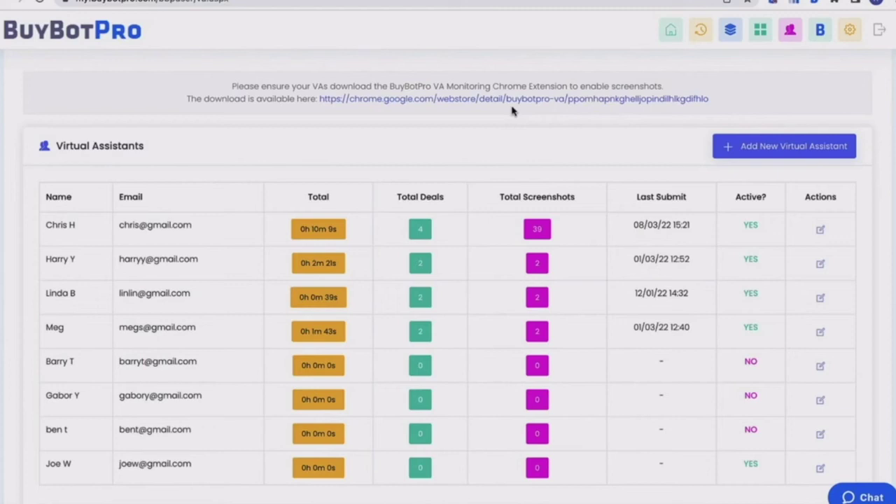
- Bring up BuyBotPro Settings and select the BSR field (5) among the VA requirements
{"action": "left_click", "coordinate": [821, 32]}
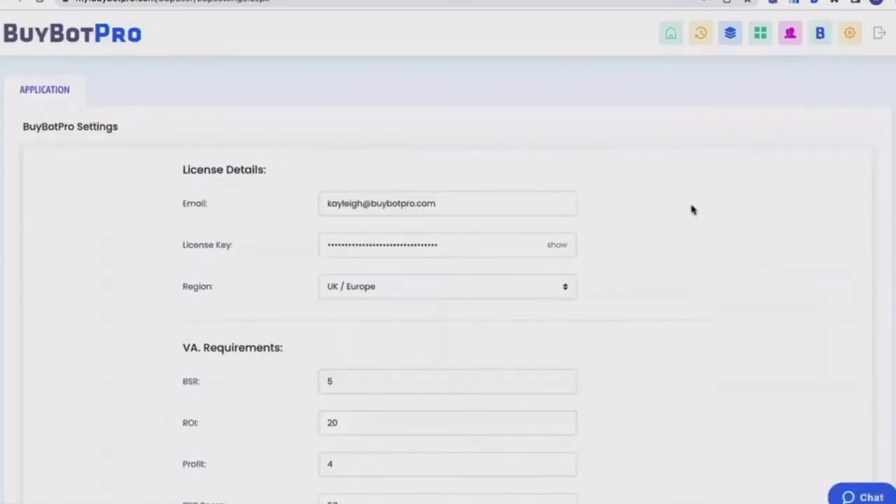
{"action": "scroll", "coordinate": [691, 210], "scroll_direction": "down", "scroll_amount": 2}
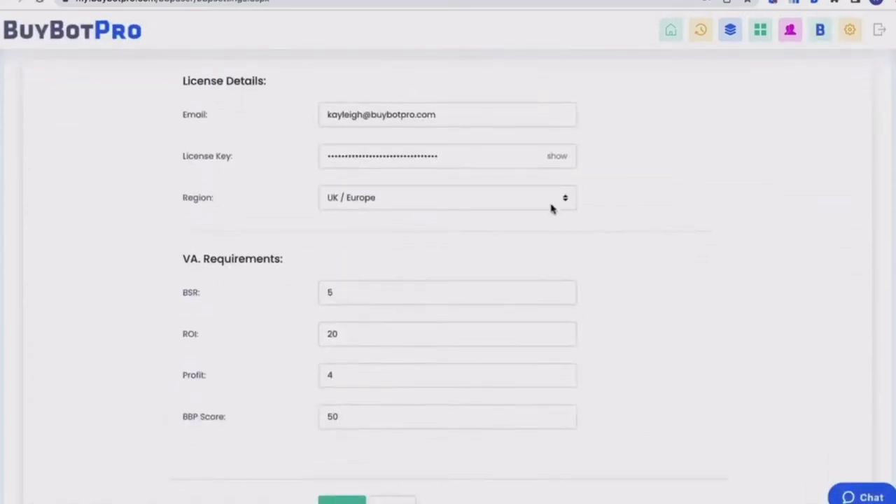
{"action": "scroll", "coordinate": [602, 254], "scroll_direction": "down", "scroll_amount": 2}
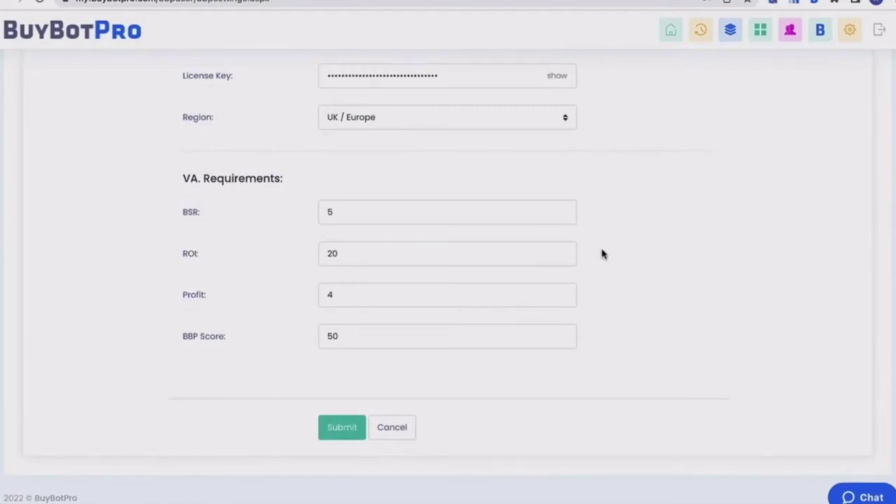
{"action": "left_click", "coordinate": [336, 212]}
- Show the account settings' Change Password form, then return to the Dashboard
{"action": "left_click", "coordinate": [848, 35]}
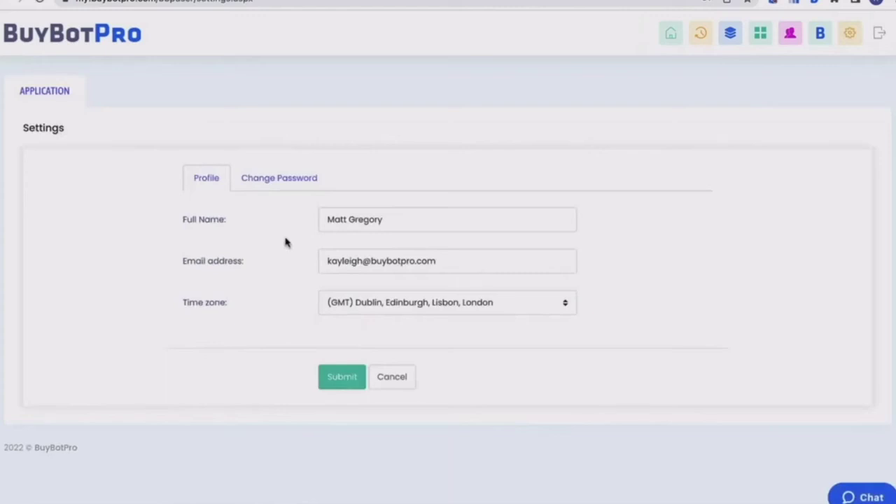
{"action": "left_click", "coordinate": [291, 185]}
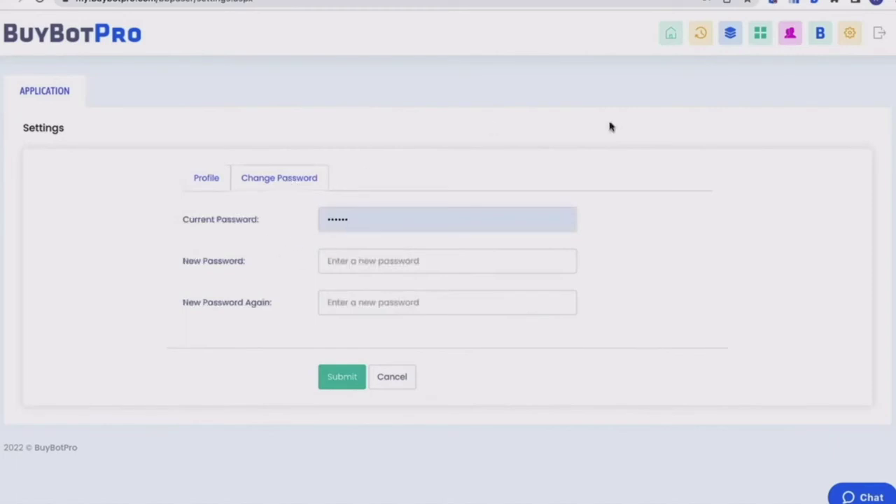
{"action": "left_click", "coordinate": [668, 37]}
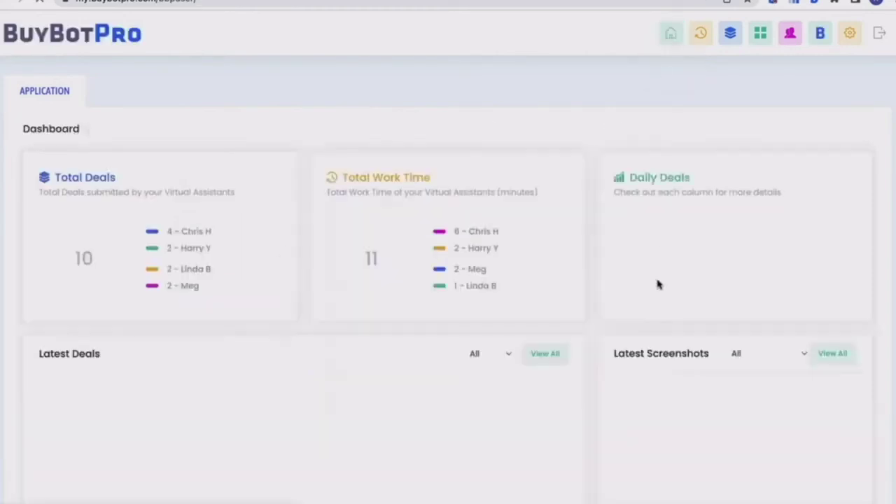
- Scroll through the Dashboard cards: 10 total deals, 11 minutes work time and latest deals
{"action": "scroll", "coordinate": [658, 283], "scroll_direction": "down", "scroll_amount": 1}
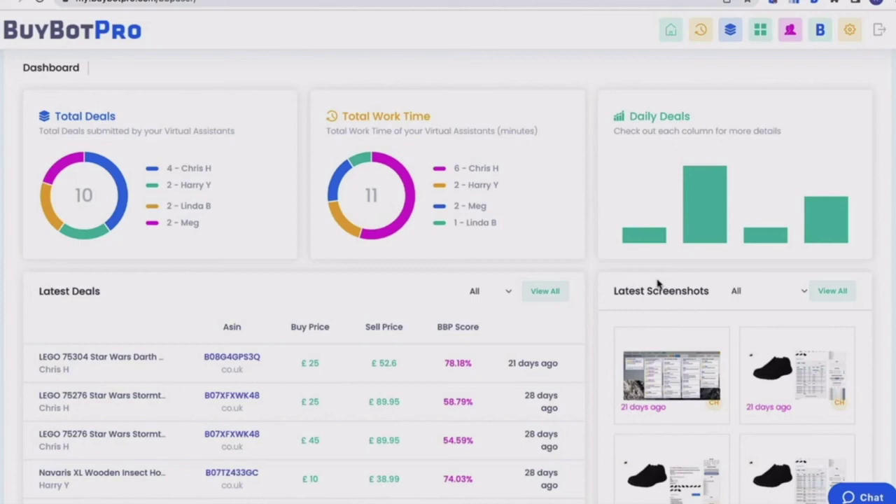
{"action": "scroll", "coordinate": [250, 44], "scroll_direction": "up", "scroll_amount": 1}
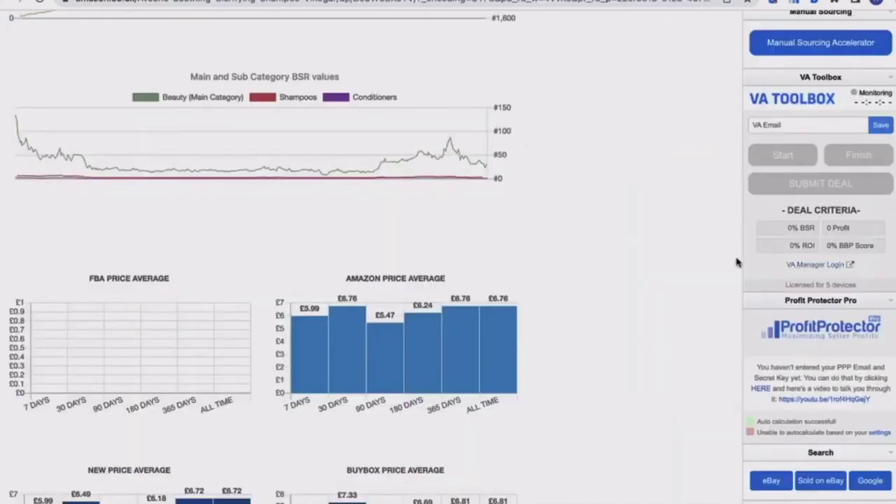
- Save the VA's email address in the VA Toolbox and start the monitored work session
{"action": "scroll", "coordinate": [736, 262], "scroll_direction": "up", "scroll_amount": 1}
{"action": "scroll", "coordinate": [736, 262], "scroll_direction": "up", "scroll_amount": 1}
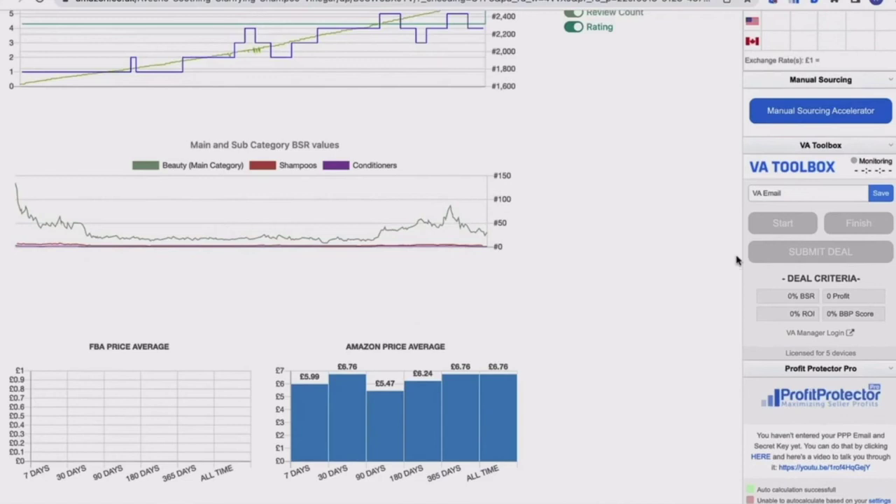
{"action": "left_click", "coordinate": [777, 194]}
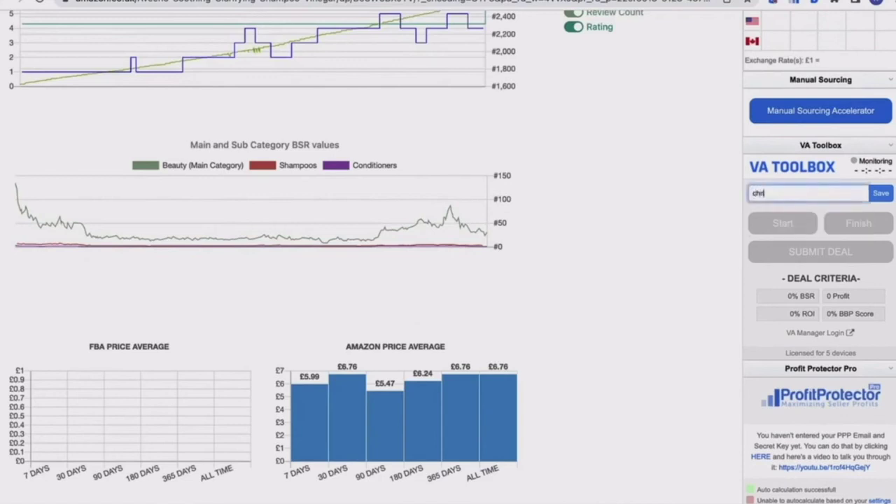
{"action": "left_click", "coordinate": [879, 194]}
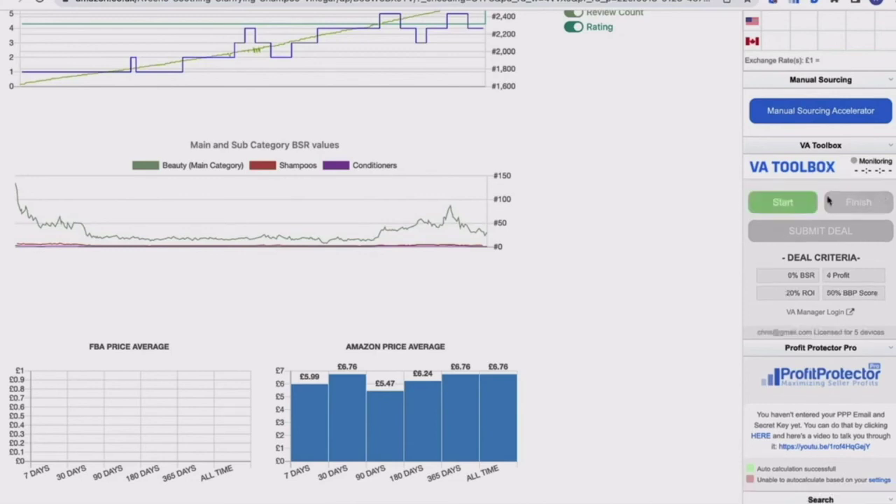
{"action": "left_click", "coordinate": [793, 204]}
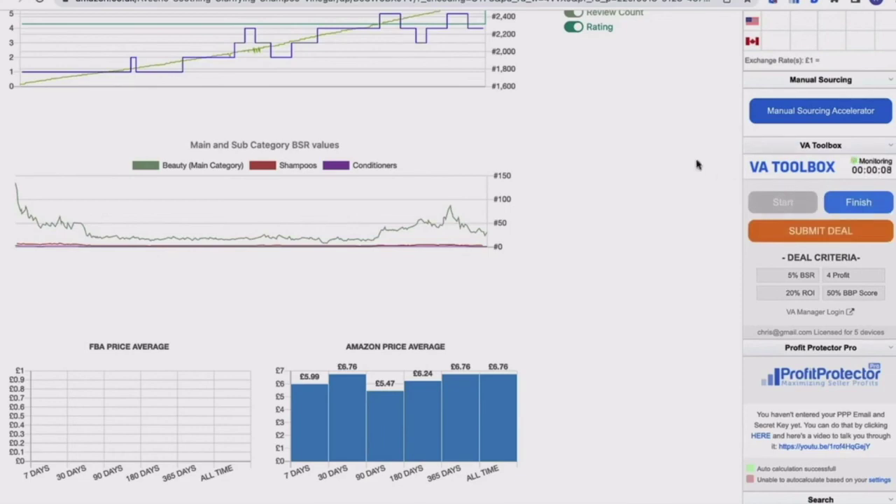
{"action": "scroll", "coordinate": [698, 165], "scroll_direction": "up", "scroll_amount": 8}
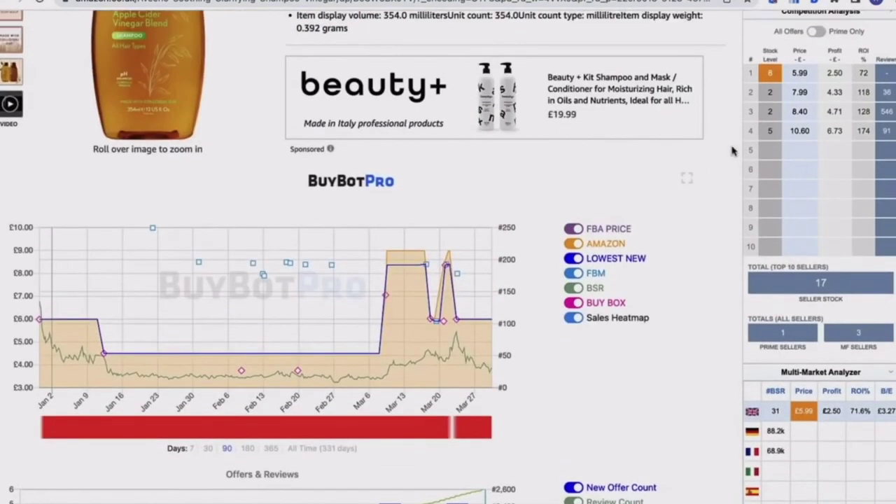
{"action": "scroll", "coordinate": [732, 150], "scroll_direction": "up", "scroll_amount": 10}
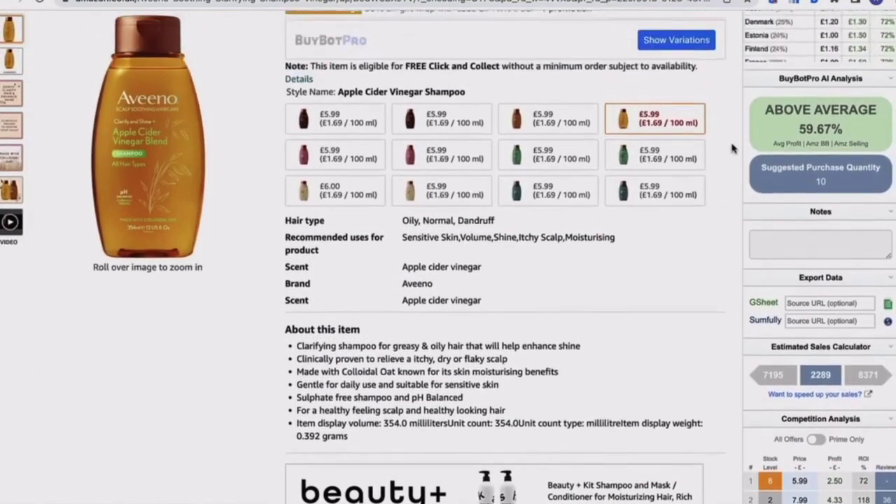
{"action": "scroll", "coordinate": [732, 148], "scroll_direction": "up", "scroll_amount": 10}
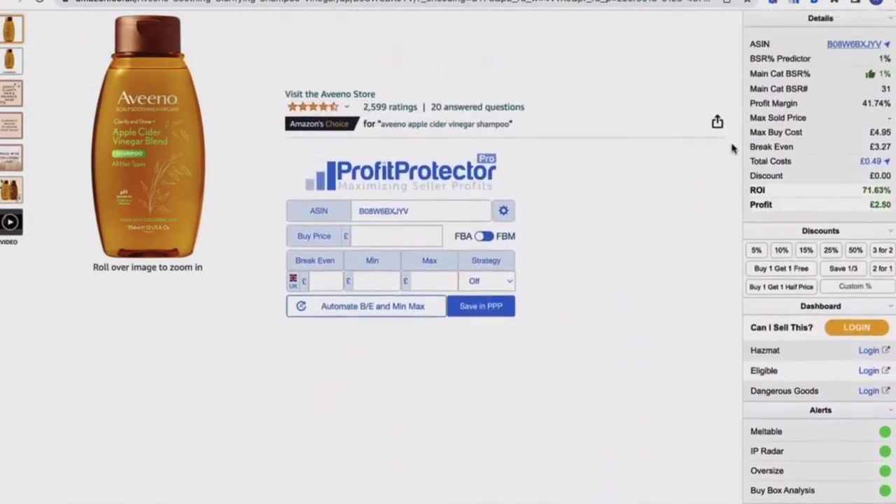
{"action": "scroll", "coordinate": [732, 149], "scroll_direction": "up", "scroll_amount": 1}
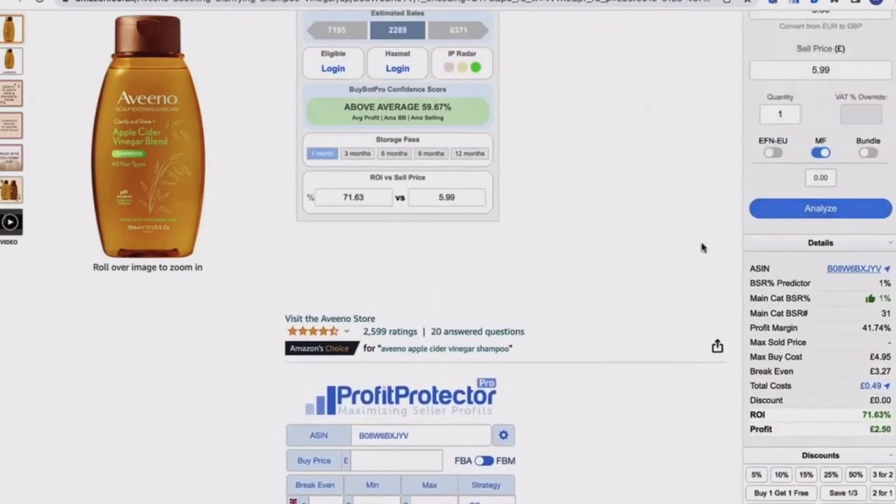
{"action": "scroll", "coordinate": [702, 247], "scroll_direction": "down", "scroll_amount": 10}
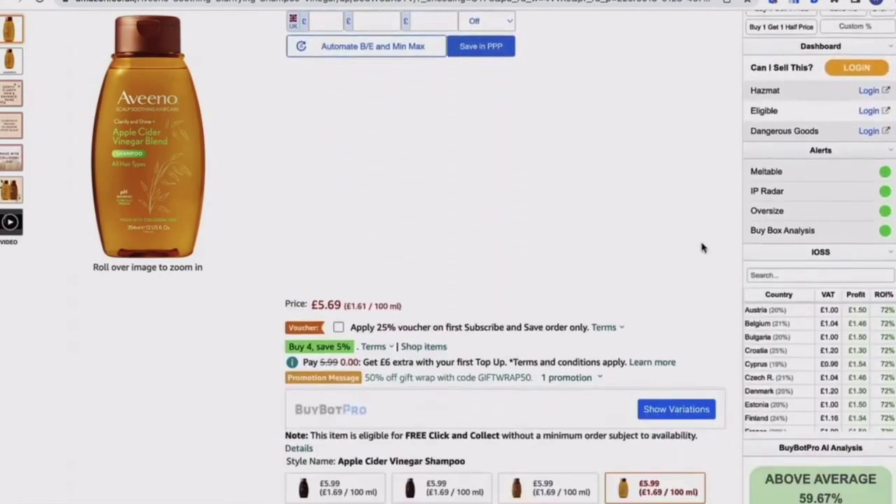
{"action": "scroll", "coordinate": [703, 247], "scroll_direction": "down", "scroll_amount": 10}
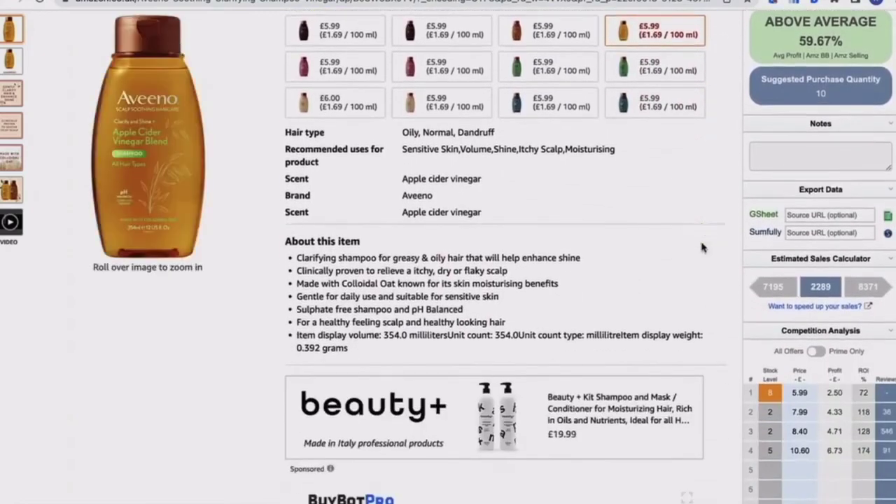
{"action": "scroll", "coordinate": [702, 243], "scroll_direction": "down", "scroll_amount": 15}
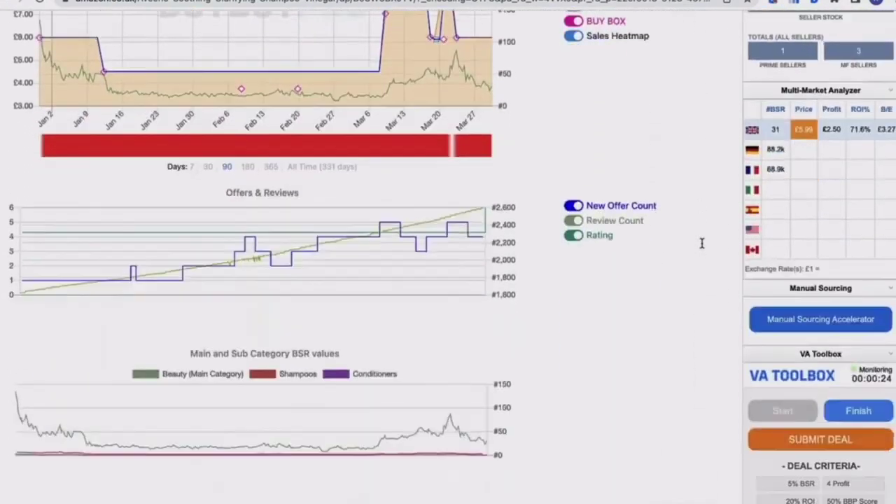
{"action": "scroll", "coordinate": [701, 243], "scroll_direction": "down", "scroll_amount": 1}
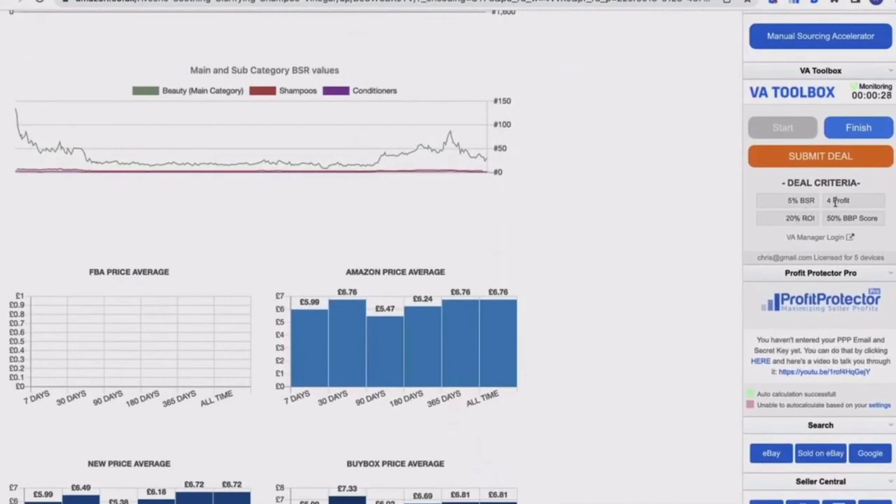
{"action": "scroll", "coordinate": [814, 220], "scroll_direction": "up", "scroll_amount": 1}
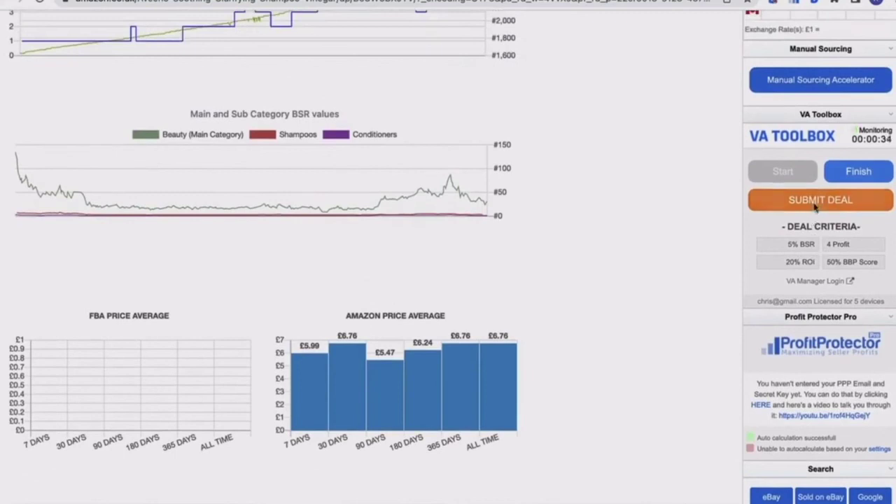
- Submit the Aveeno shampoo as a deal and finish the VA's work session
{"action": "left_click", "coordinate": [815, 204]}
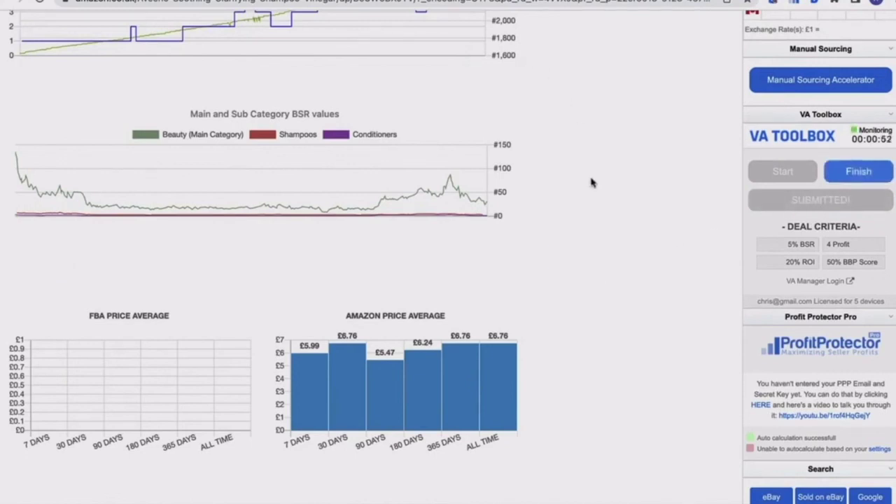
{"action": "left_click", "coordinate": [850, 176]}
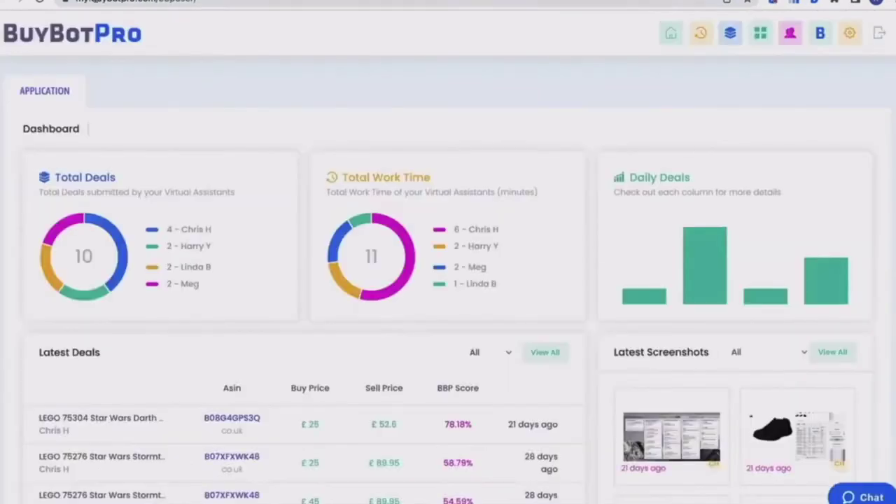
- Reload the Dashboard to show 11 total deals, 12 minutes work time and the Aveeno deal
{"action": "left_click", "coordinate": [39, 4]}
{"action": "scroll", "coordinate": [77, 133], "scroll_direction": "down", "scroll_amount": 1}
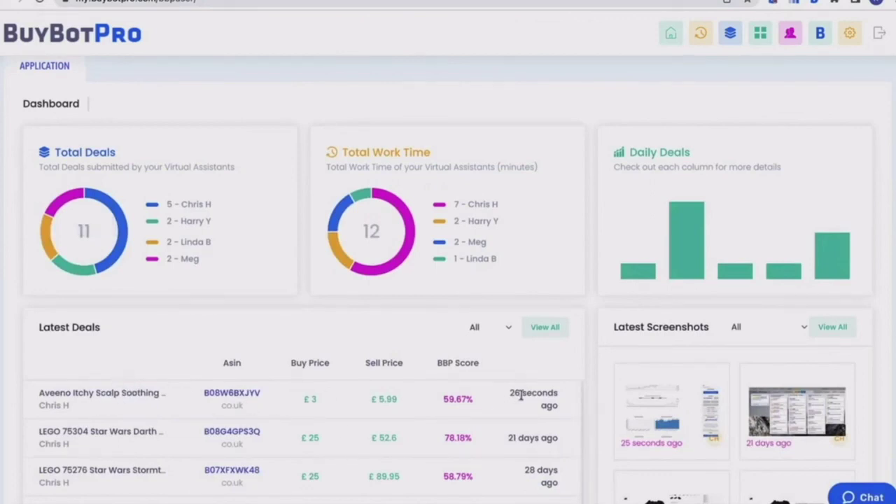
{"action": "mouse_move", "coordinate": [120, 240]}
- Go to the VA Time Logs page
{"action": "left_click", "coordinate": [703, 36]}
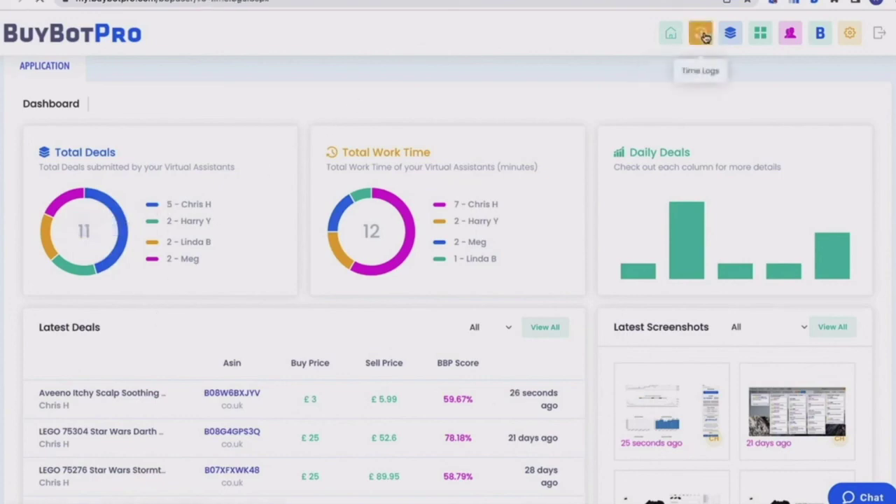